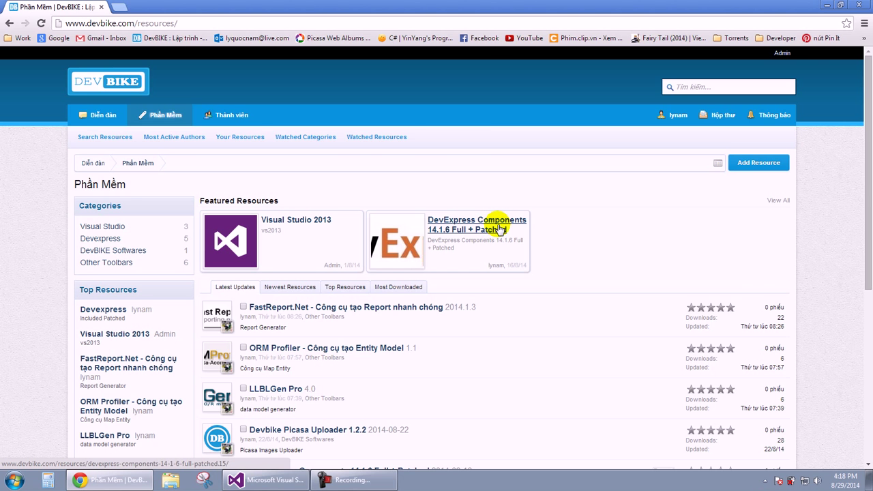
- Leave the DevBIKE resources page in the browser and switch to Visual Studio 2013
scroll(502, 186, down, 3)
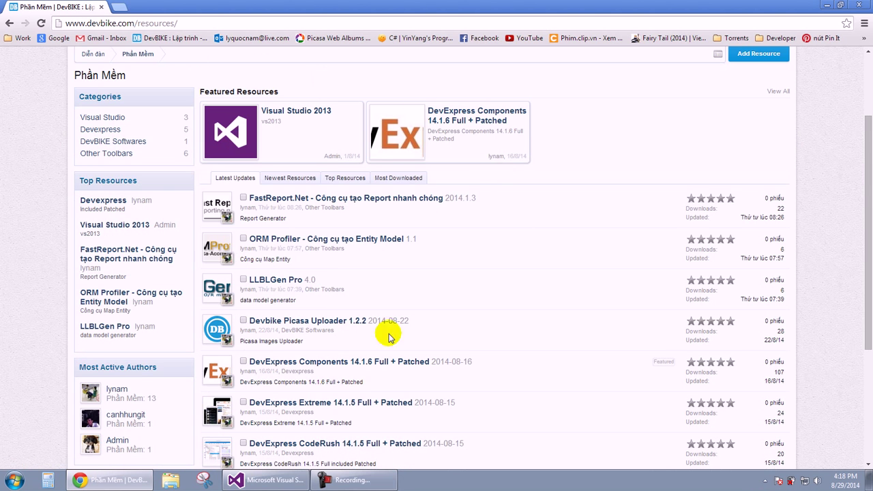
click(109, 481)
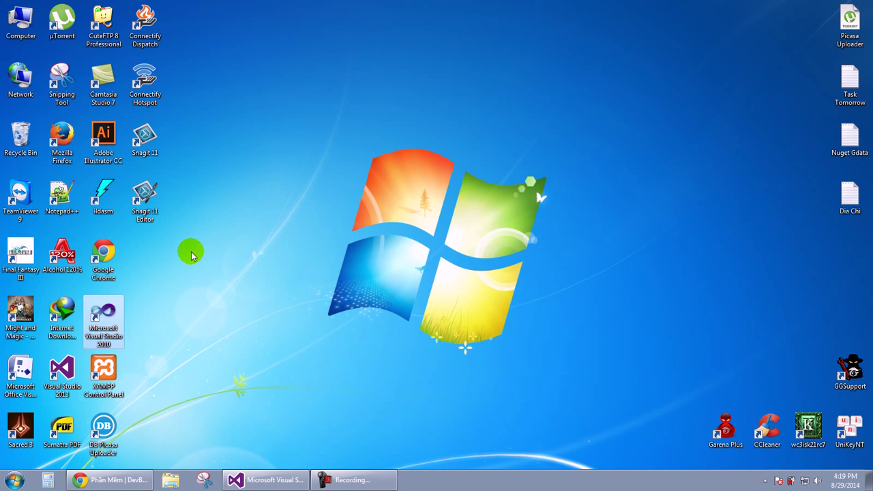
click(62, 375)
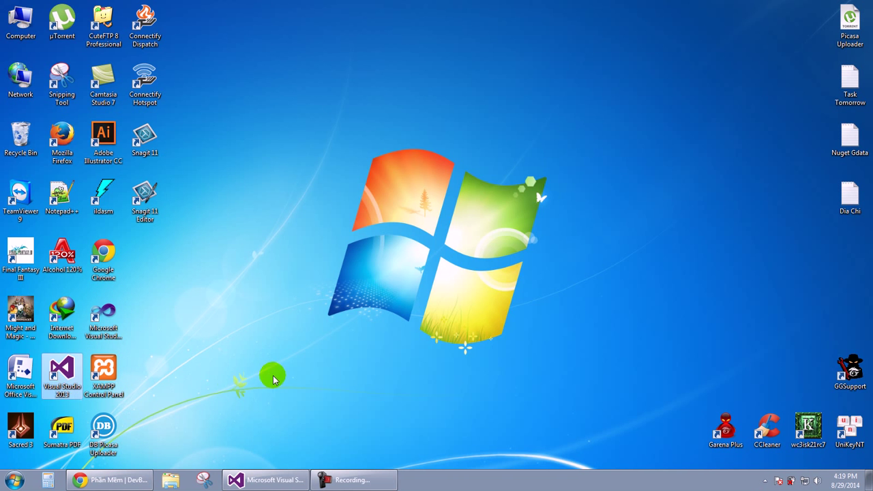
click(266, 480)
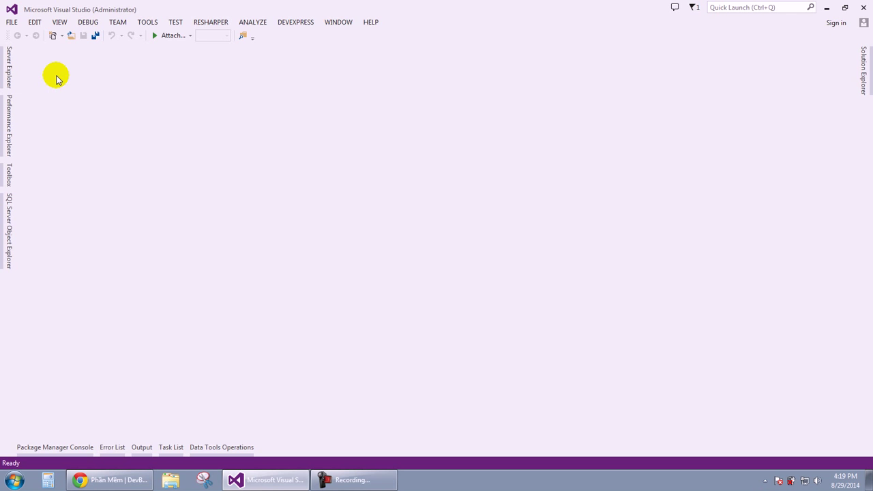
- Start creating a new project and compare the Visual C# templates offered for .NET Framework 3.5 and 4
click(9, 24)
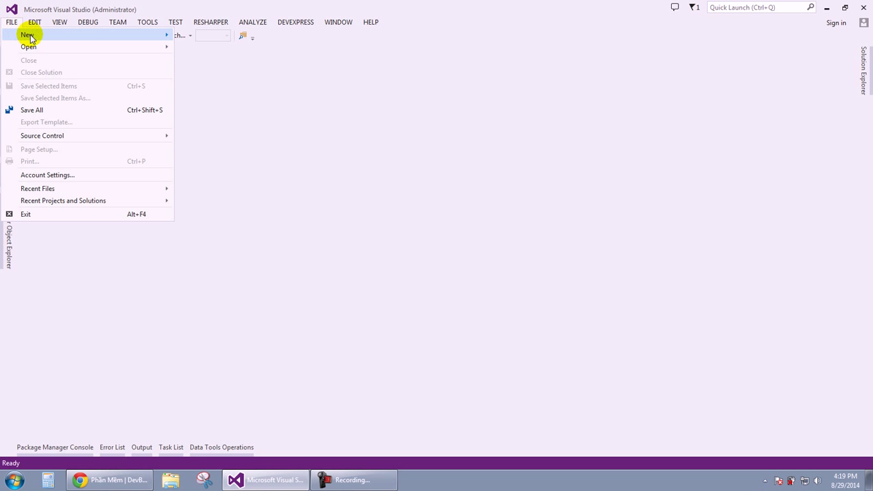
mouse_move(163, 33)
click(205, 38)
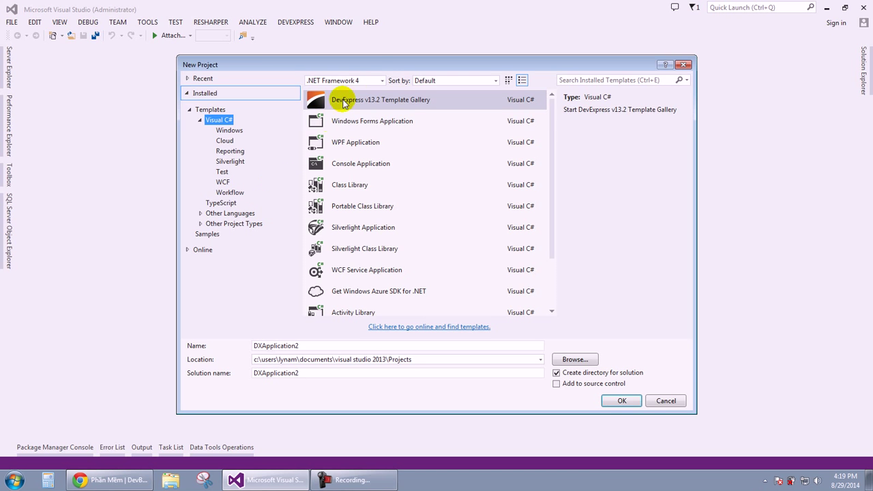
drag(379, 67, 345, 69)
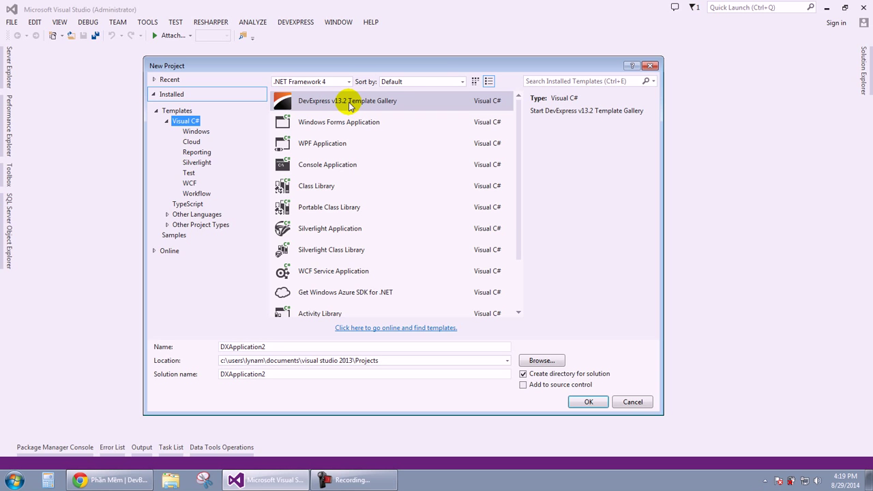
click(316, 82)
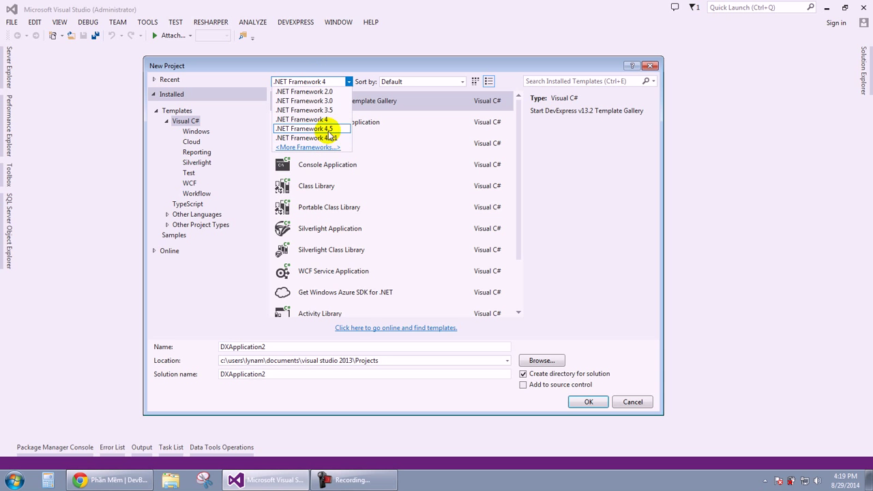
click(331, 120)
click(330, 82)
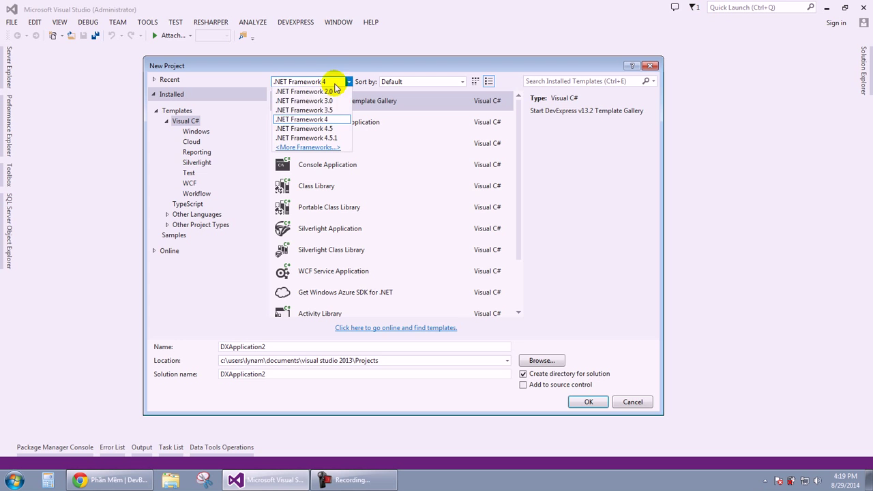
click(325, 110)
click(335, 81)
click(330, 120)
click(335, 82)
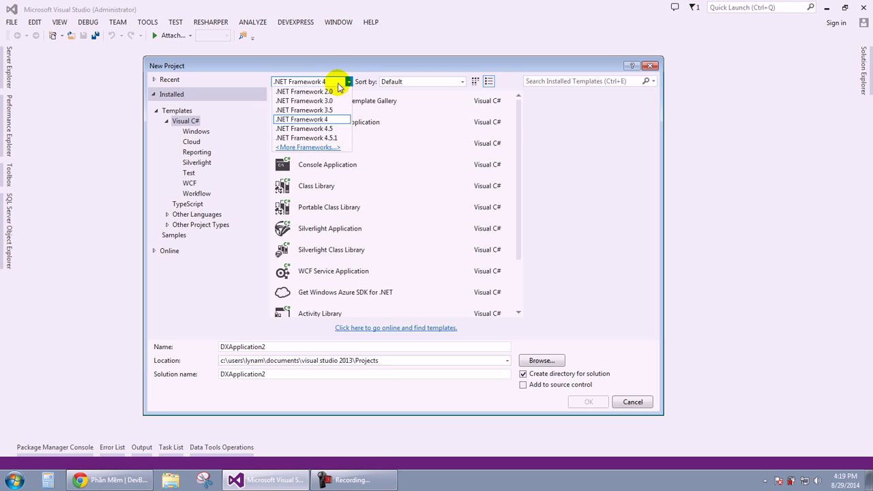
click(328, 121)
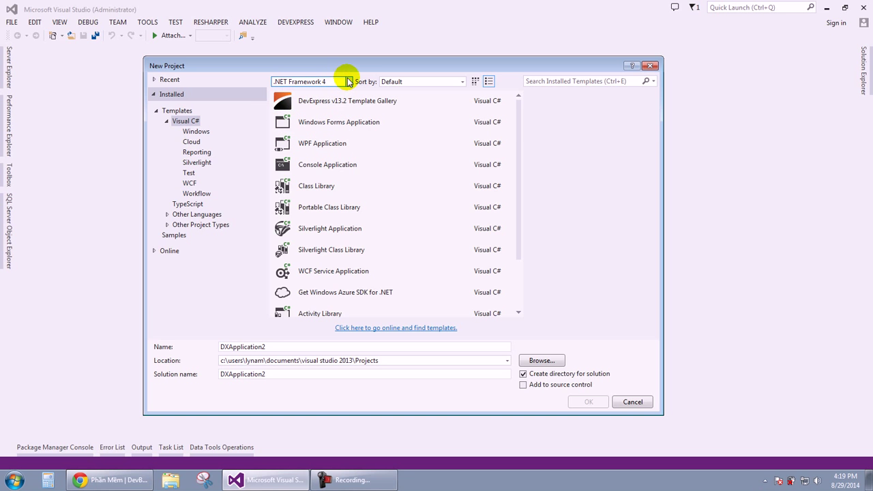
- Check the Visual C# templates available for .NET Framework 2.0 and set the target framework back to .NET Framework 4
click(343, 81)
click(341, 92)
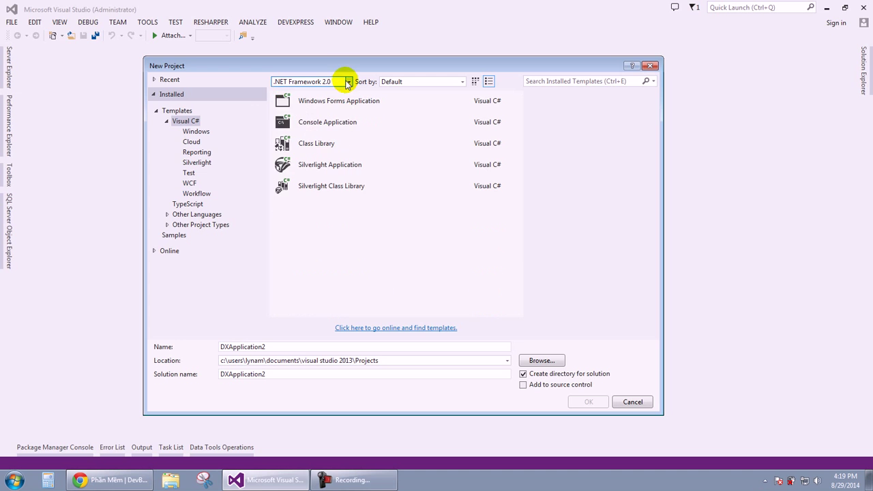
click(345, 82)
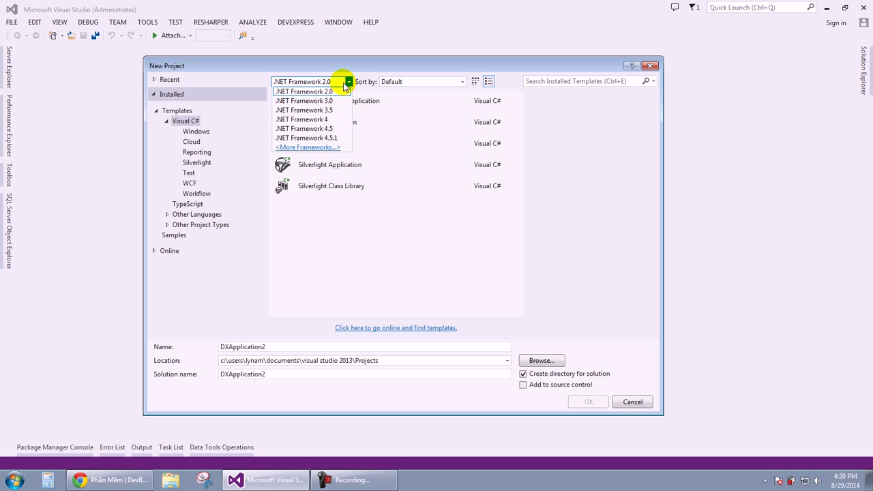
click(346, 84)
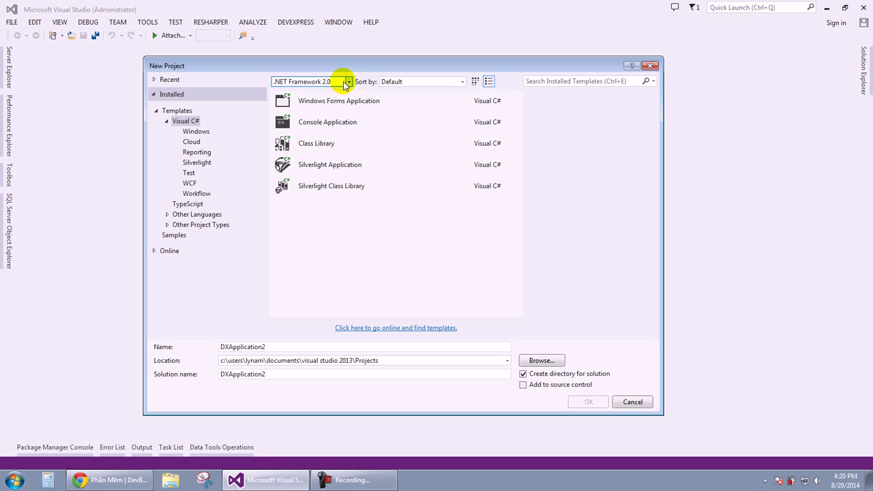
click(346, 83)
click(332, 82)
click(331, 82)
click(325, 120)
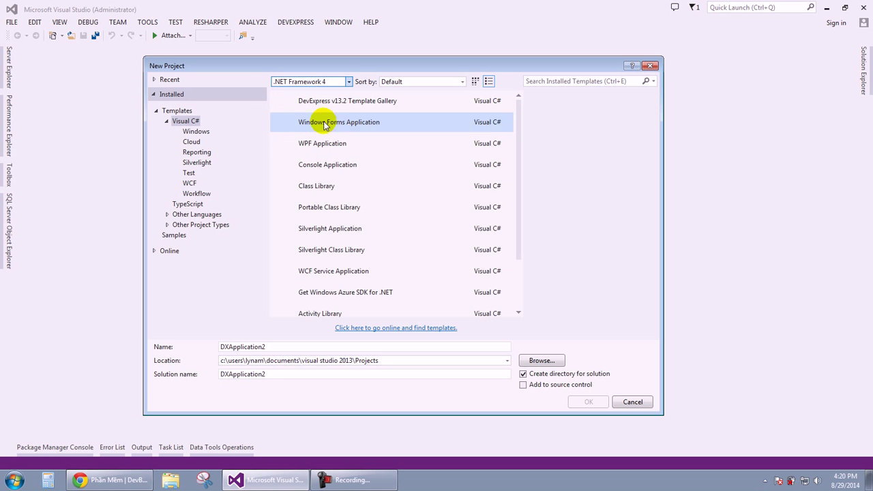
drag(362, 70, 382, 58)
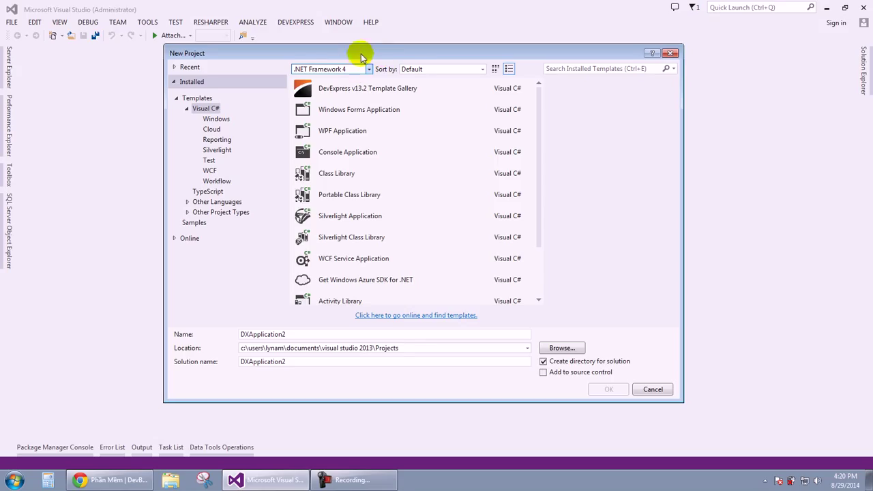
drag(357, 55, 341, 50)
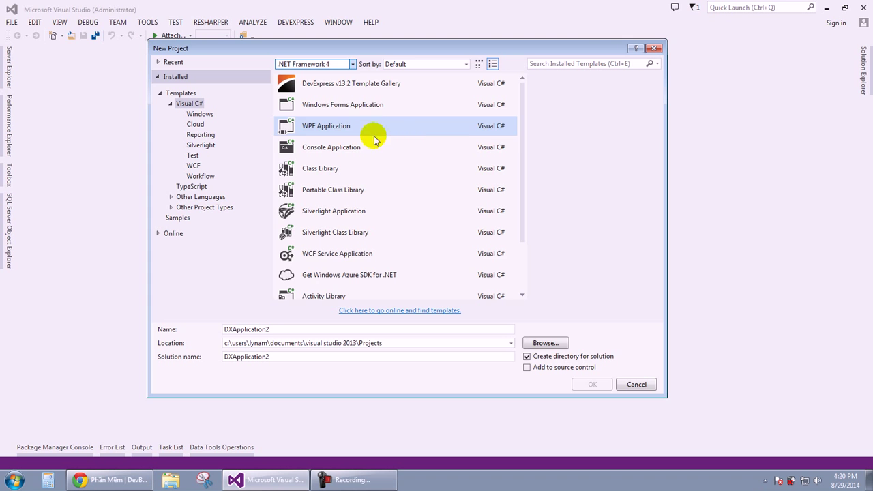
- Open the DevExpress v13.2 Template Gallery, view the Blank Application template and close the gallery without creating a project
click(337, 107)
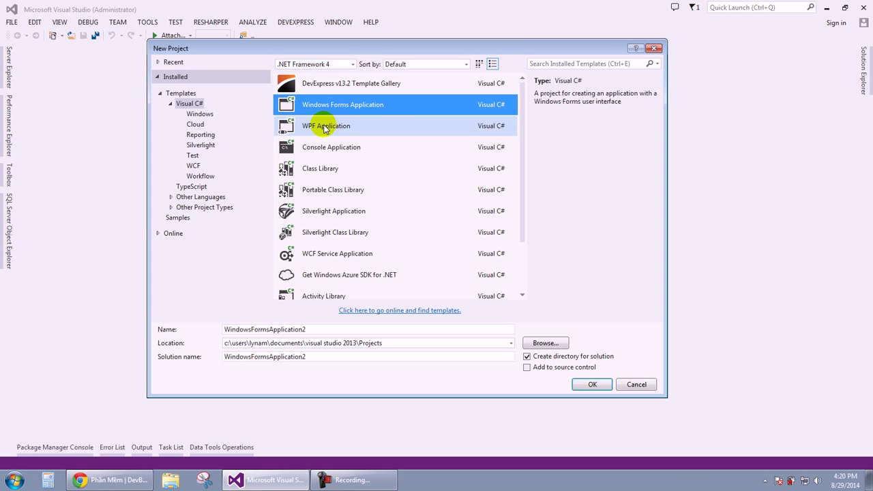
double_click(358, 84)
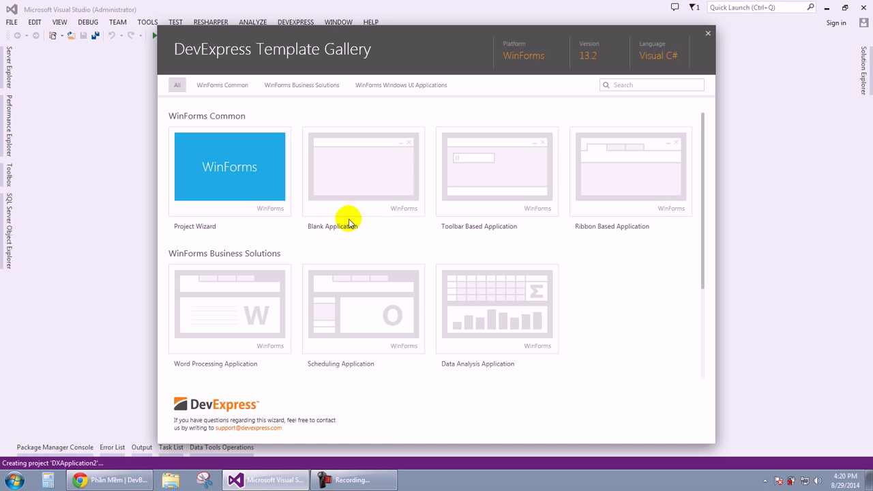
click(420, 185)
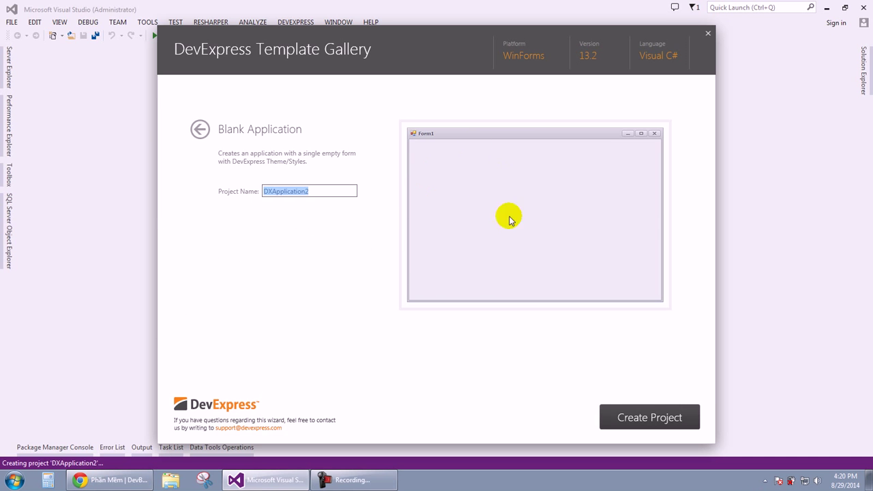
click(199, 131)
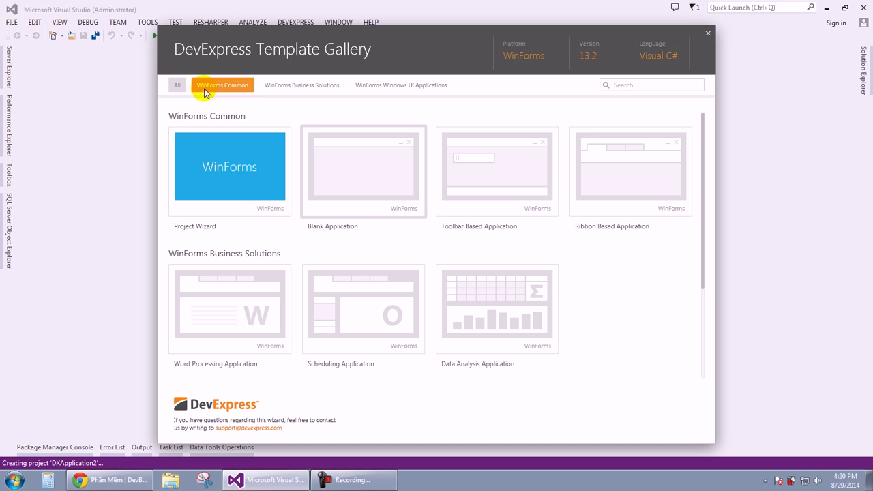
click(708, 34)
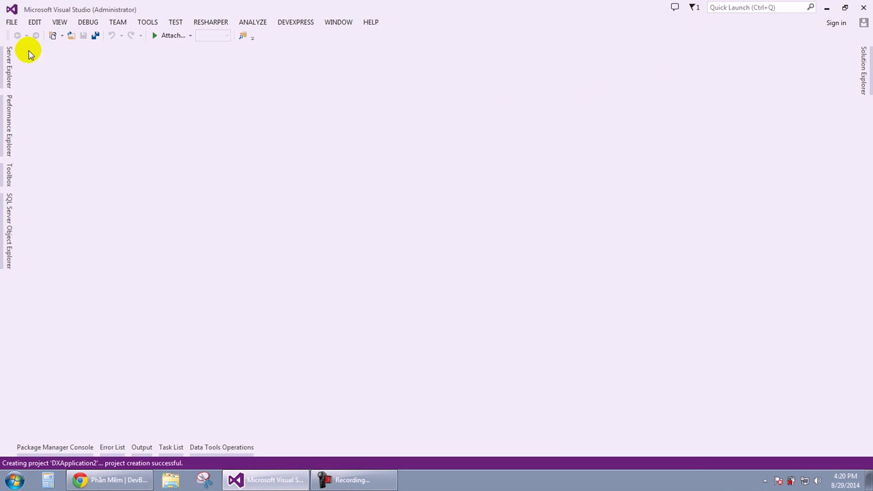
- Start another new Visual C# project and choose the Windows Forms Application template
click(12, 21)
mouse_move(113, 35)
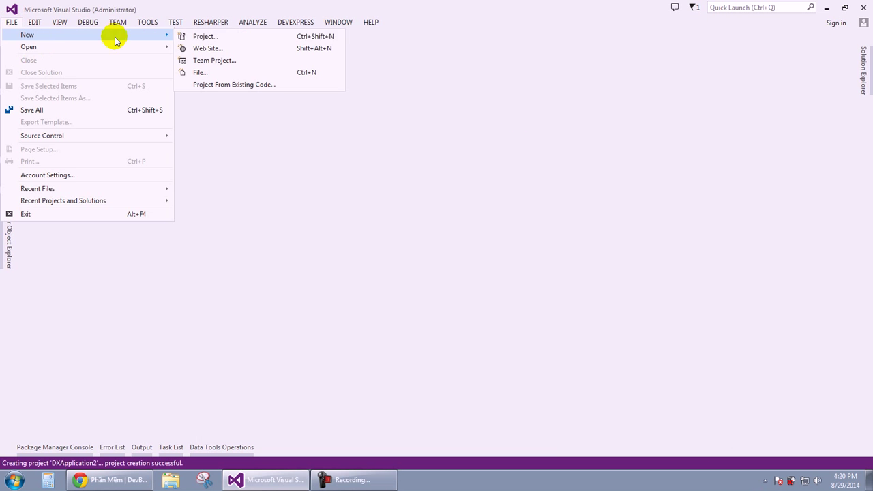
click(225, 35)
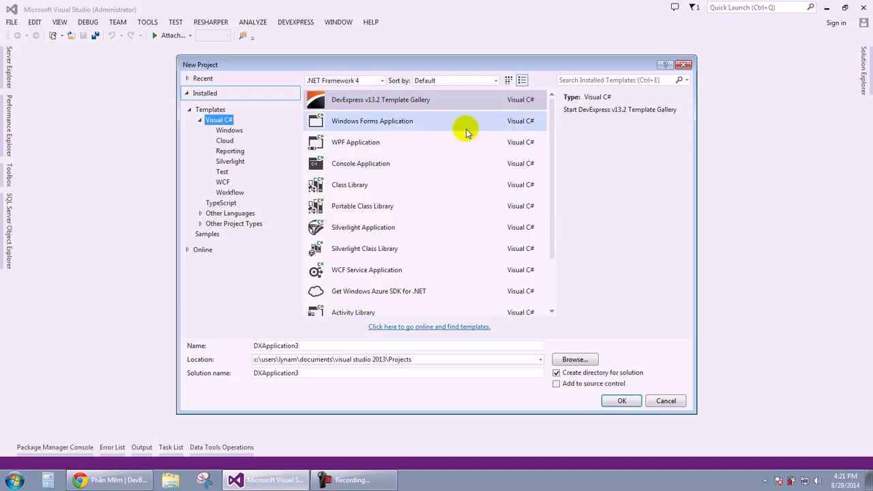
click(393, 128)
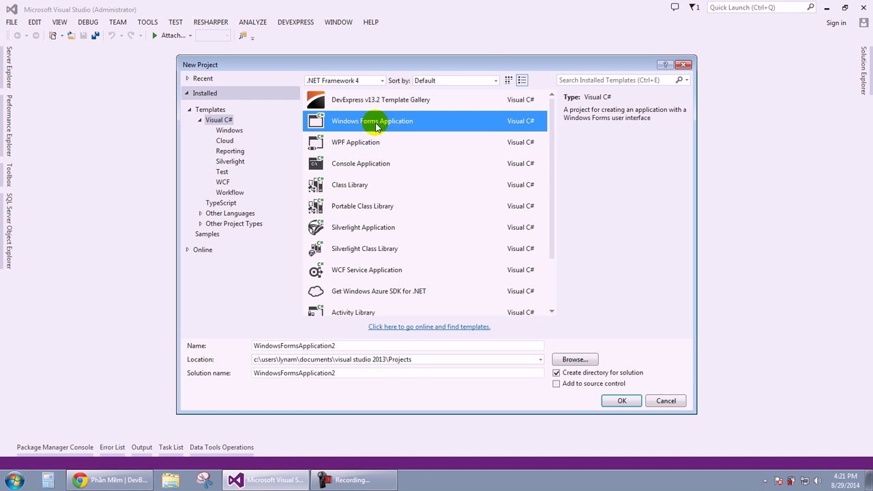
click(359, 165)
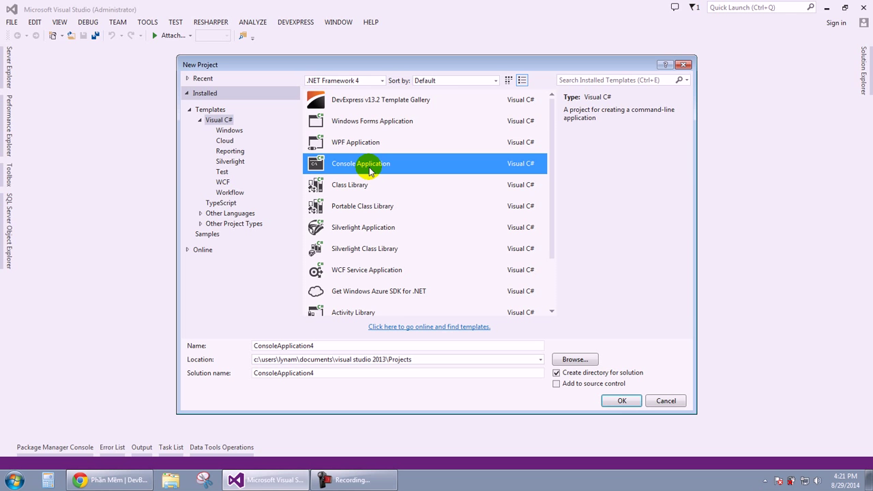
click(379, 120)
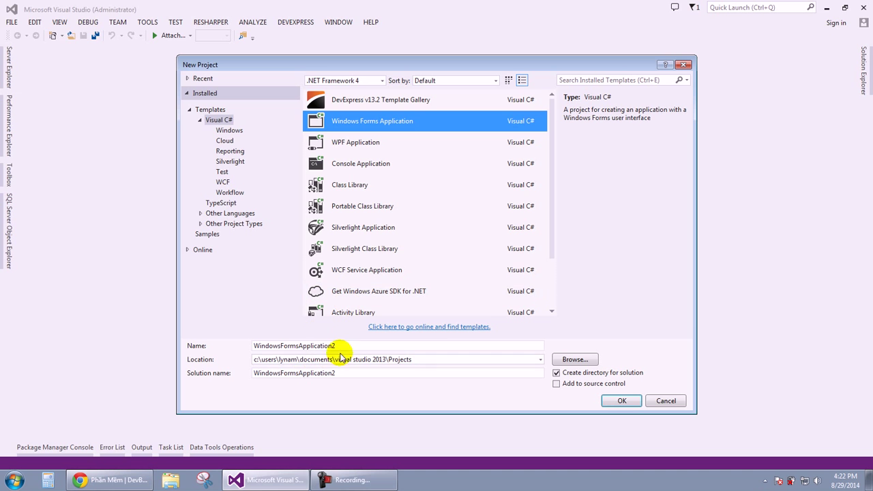
- Name the new project hinhhoccobna
drag(346, 347, 224, 334)
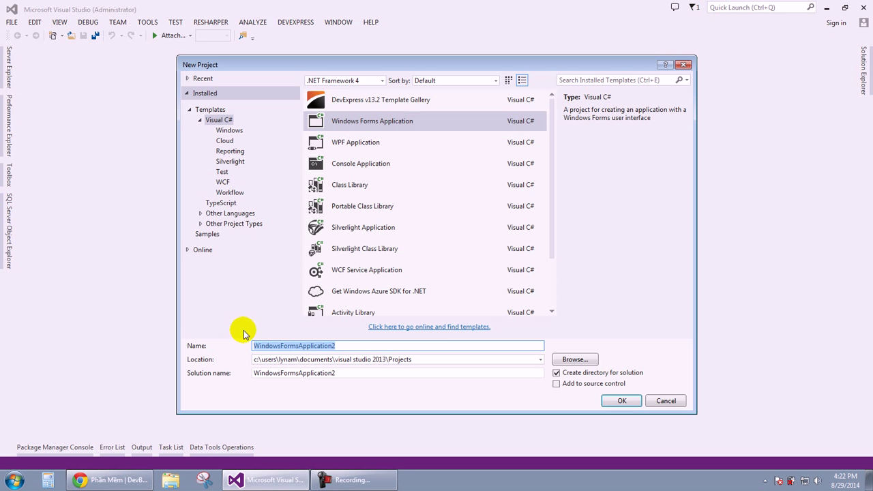
click(286, 347)
drag(279, 346, 244, 348)
click(347, 346)
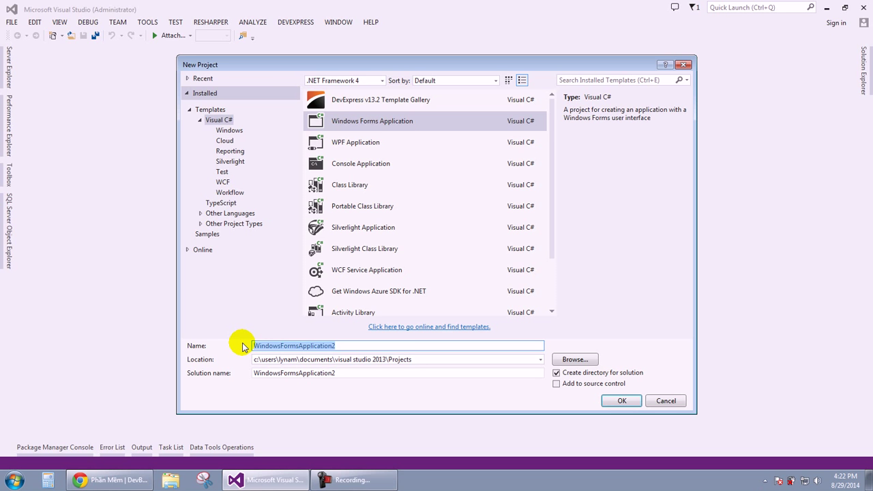
text(hinhcho)
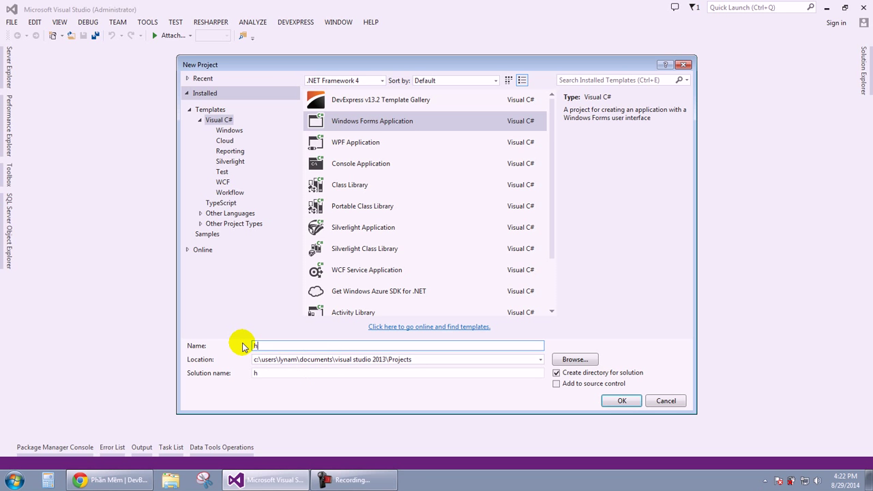
key(BackSpace)
key(BackSpace)
key(BackSpace)
text(hoccobna)
- Replace the project name with Devbike.Tutorial
drag(295, 346, 249, 346)
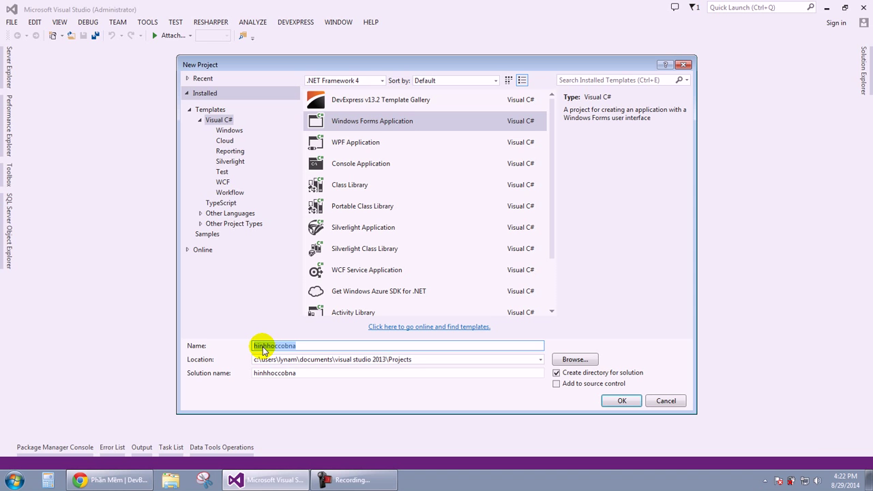
mouse_move(263, 349)
mouse_down()
mouse_move(307, 345)
mouse_move(243, 346)
mouse_move(249, 350)
mouse_up()
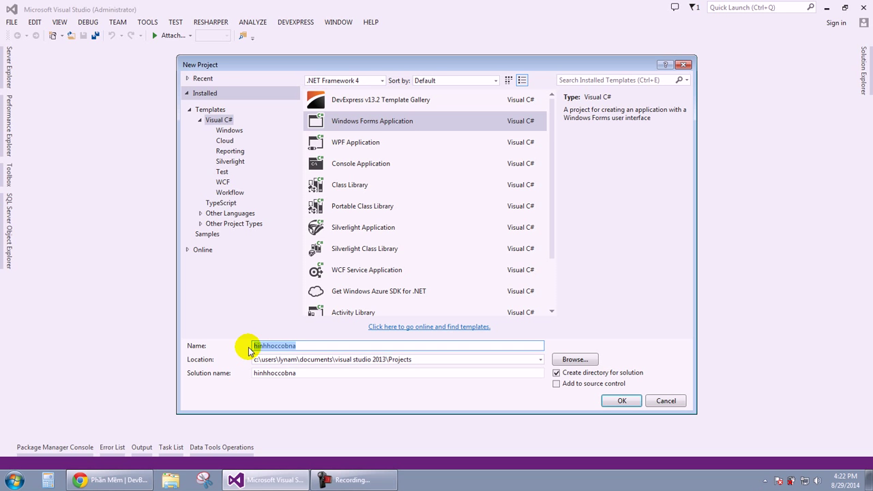
text(Dev)
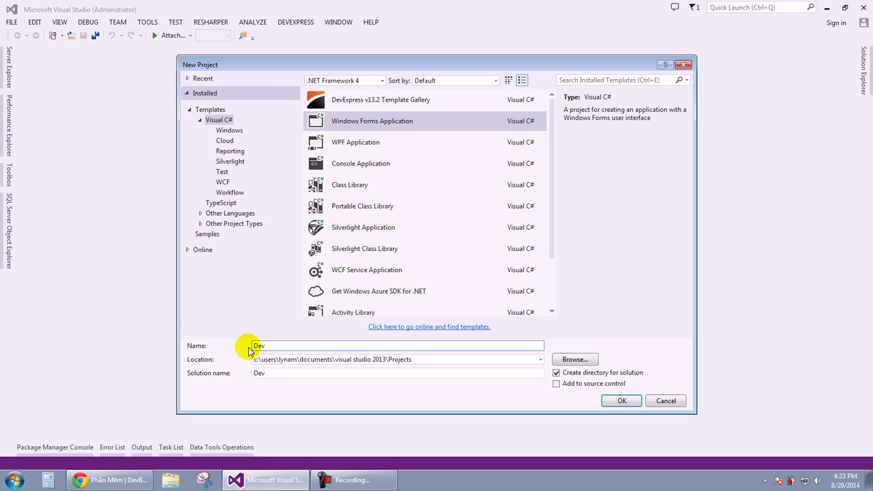
text(bike.Tutorial)
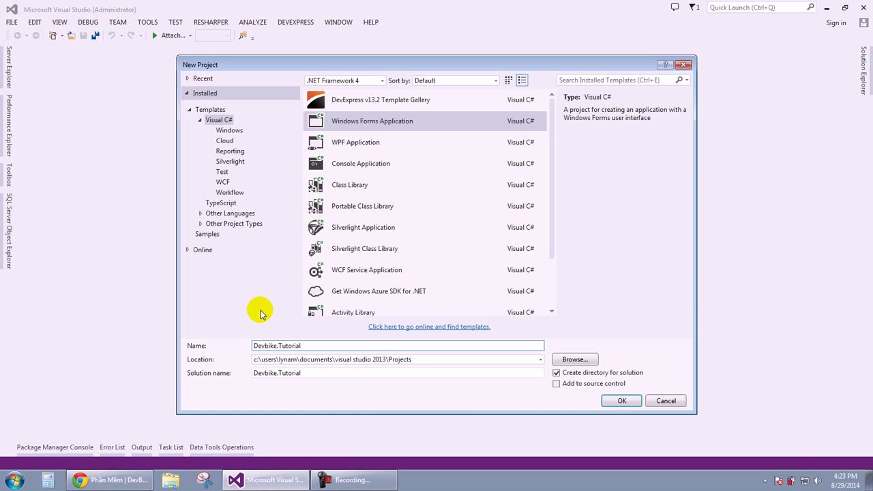
drag(306, 346, 253, 346)
click(259, 346)
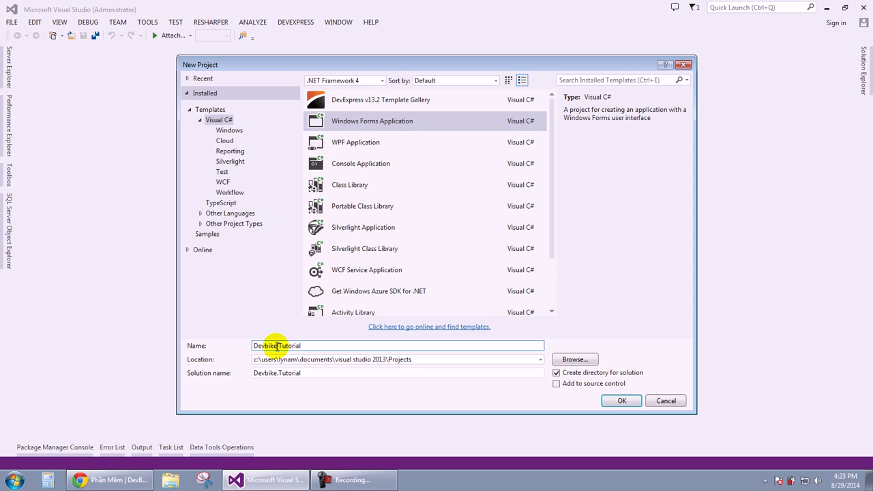
- Replace the Devbike part of the project name with HRM
double_click(267, 345)
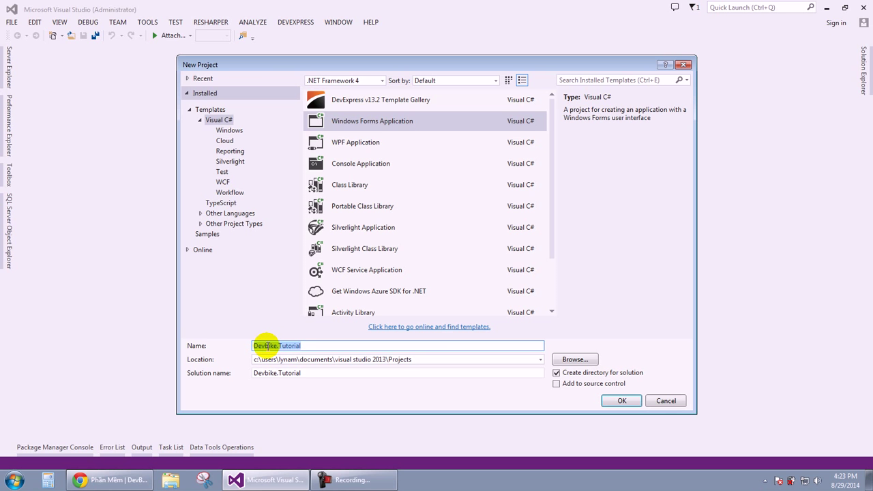
click(268, 346)
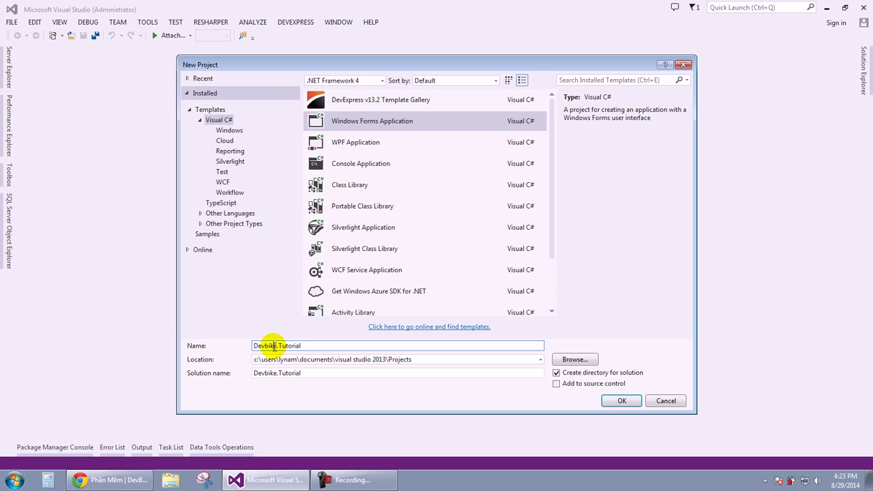
drag(278, 346, 253, 348)
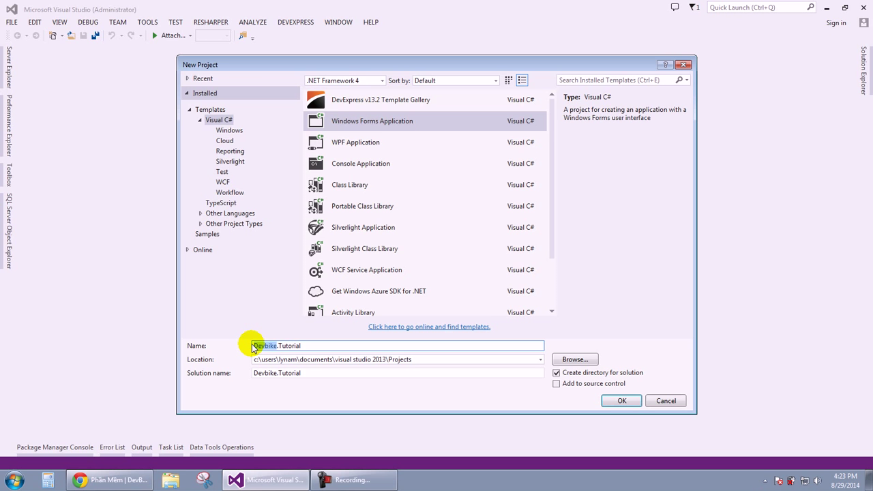
text(H)
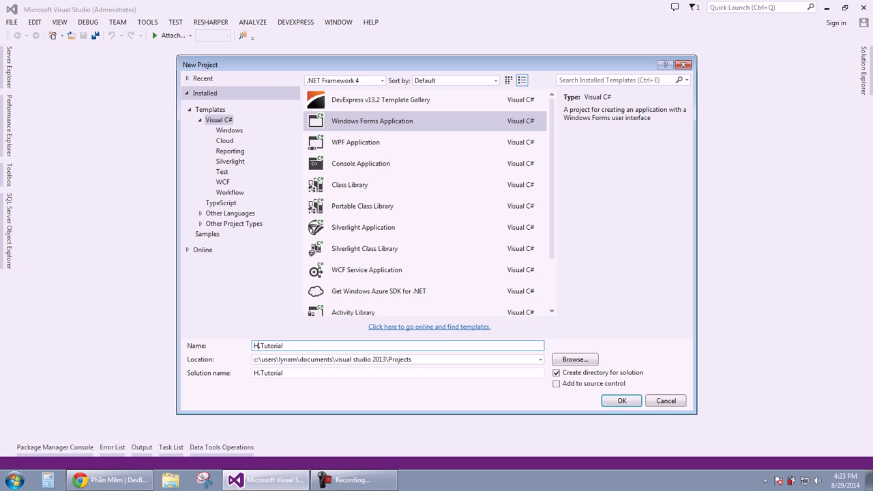
text(ur)
key(BackSpace)
key(BackSpace)
text(RM)
key(shift+Home)
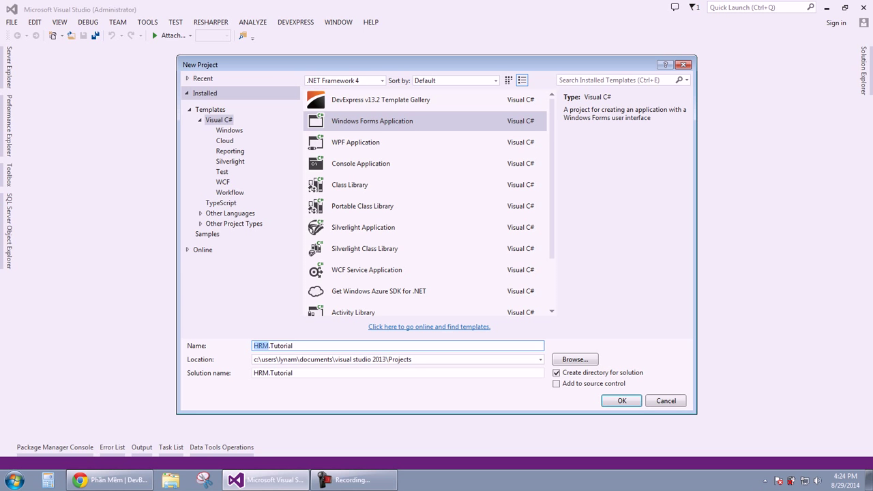
- Restore the project name to Devbike.Tutorial
key(BackSpace)
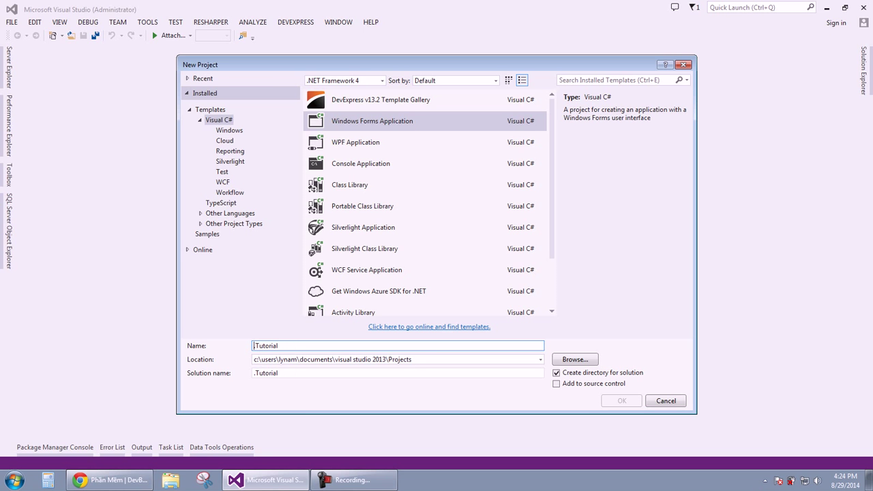
text(Dev)
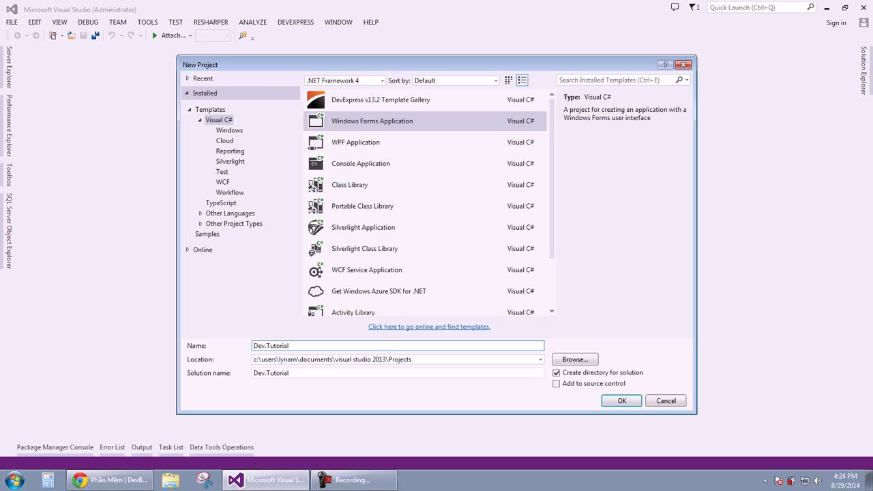
text(bike)
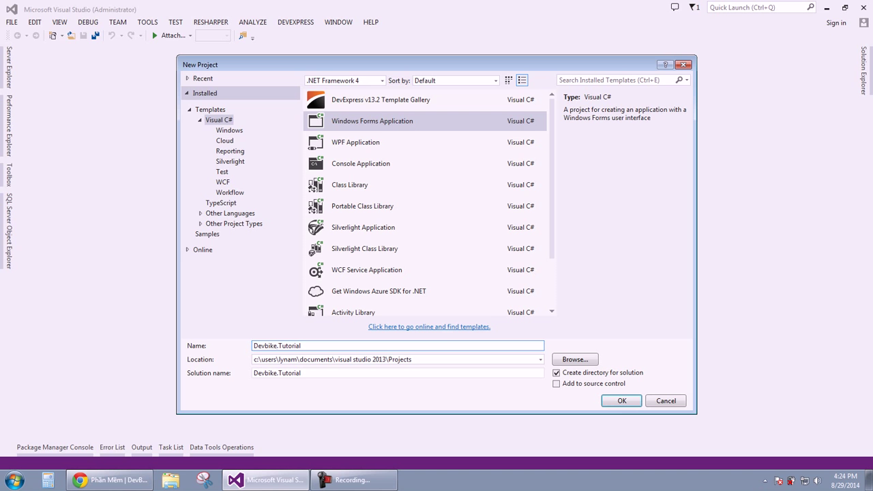
- Append Csharp to the end of the project name and remove that suffix again
drag(254, 345, 309, 346)
click(282, 346)
click(309, 346)
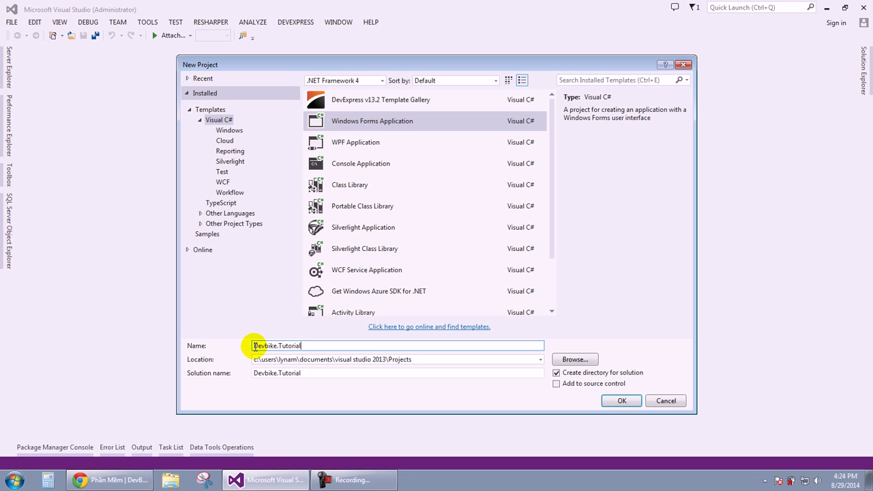
key(End)
text(Csha)
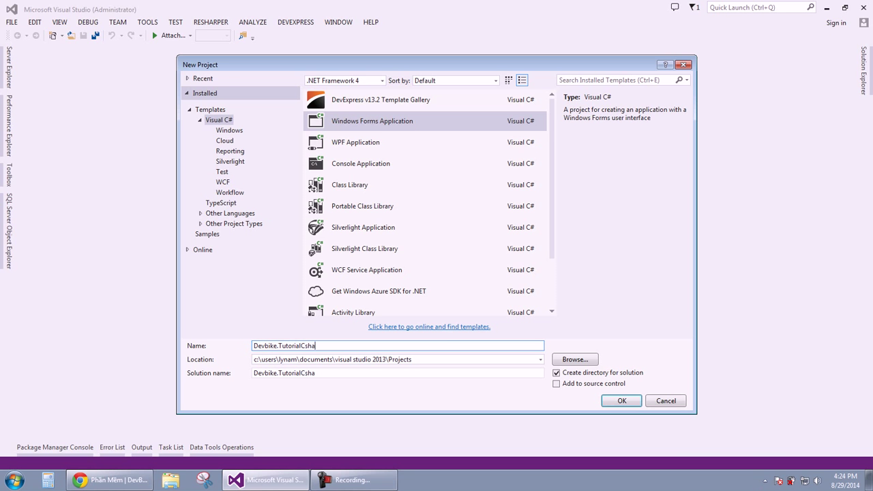
text(rp)
key(shift+Left)
key(shift+Left)
key(shift+Left)
key(shift+Left)
key(shift+Left)
key(shift+Left)
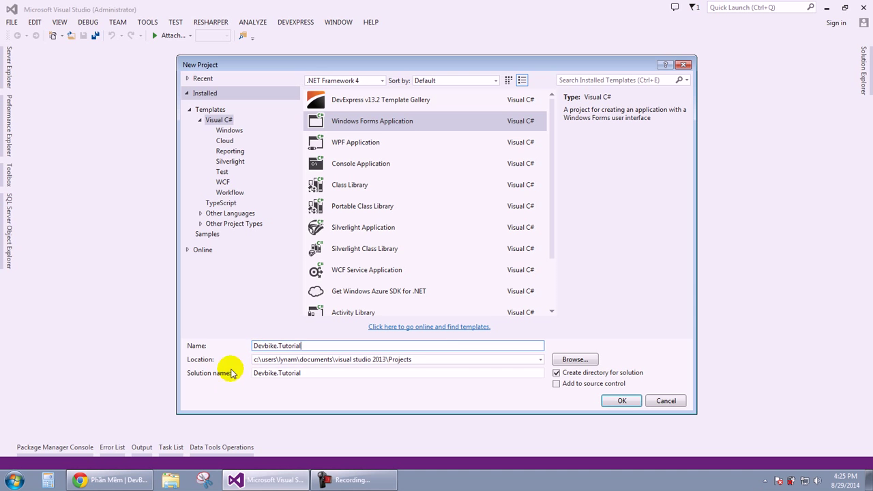
- Review the project's location and solution name without changing them, and create the Devbike.Tutorial project
click(452, 357)
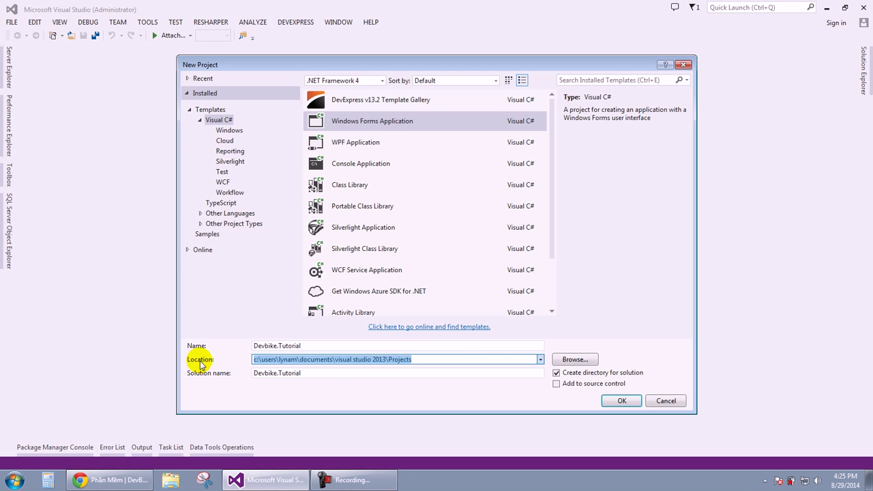
click(430, 362)
double_click(431, 359)
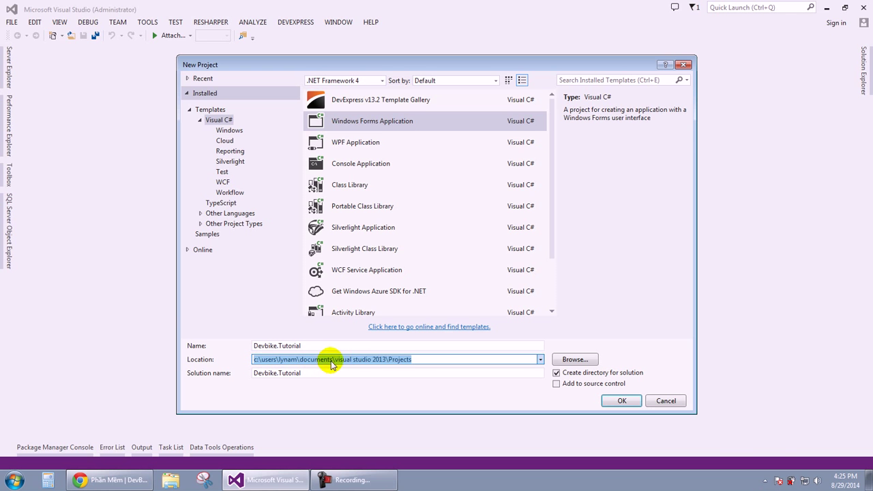
drag(422, 362, 404, 362)
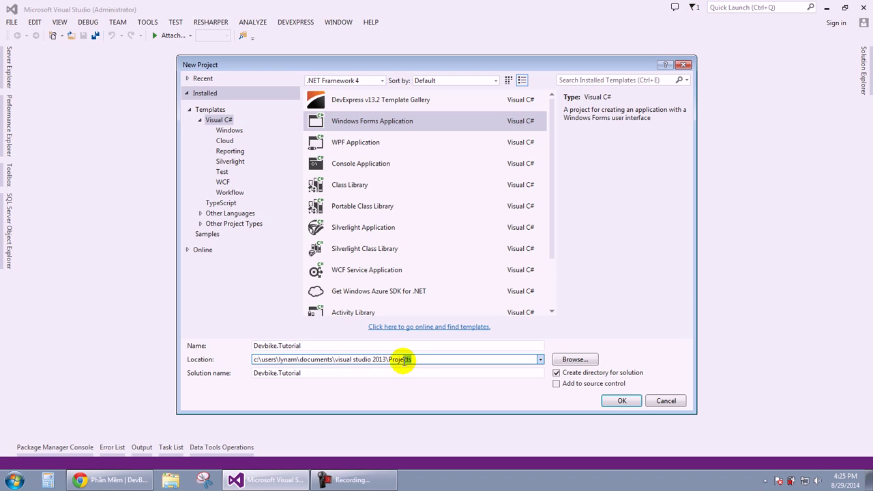
click(394, 372)
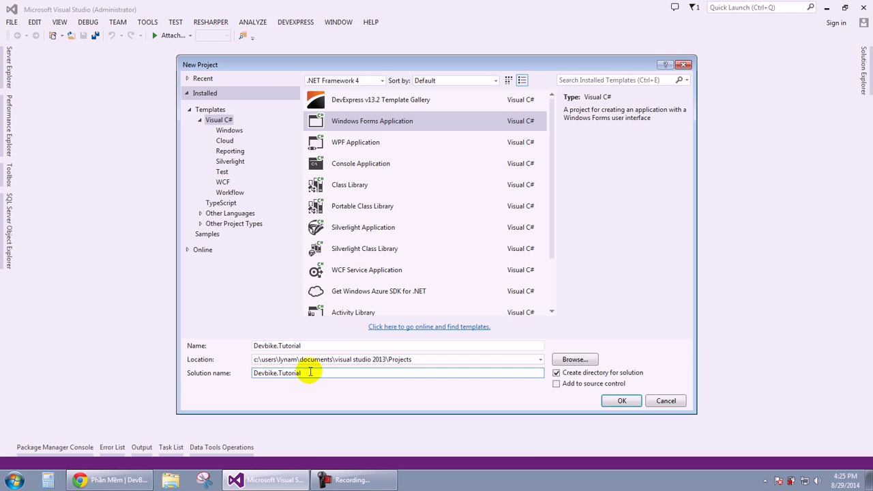
drag(310, 373, 250, 374)
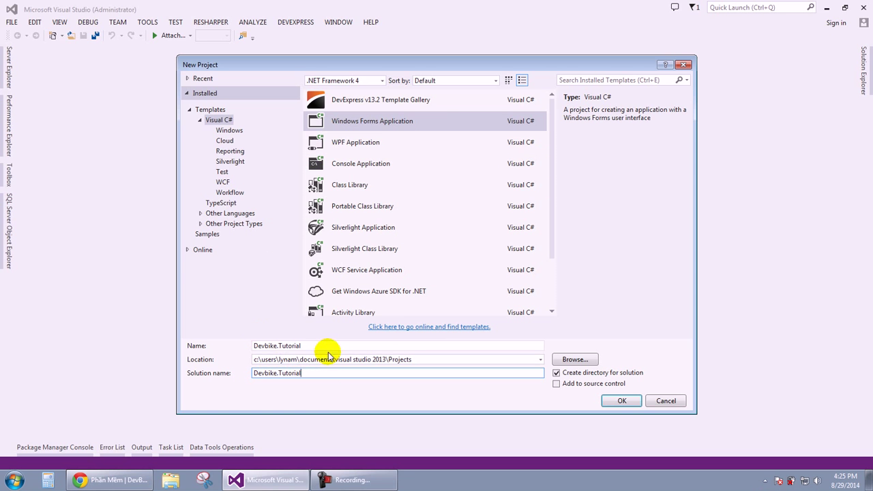
drag(302, 345, 247, 345)
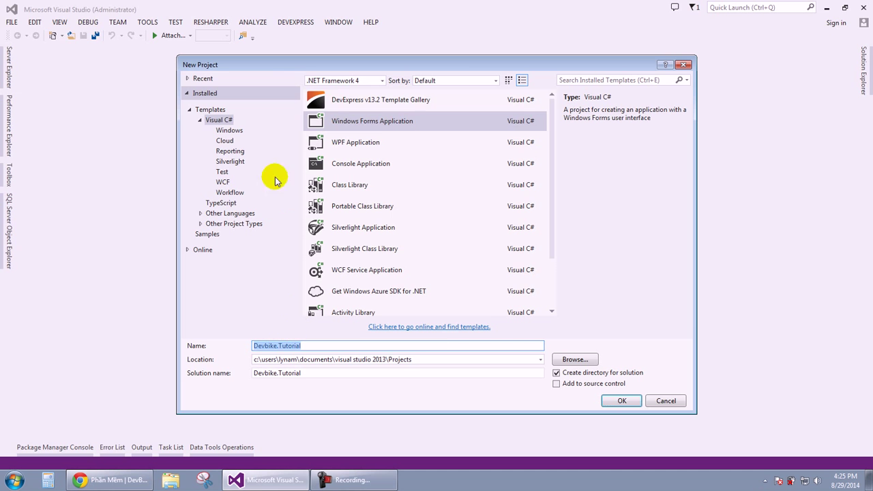
click(622, 401)
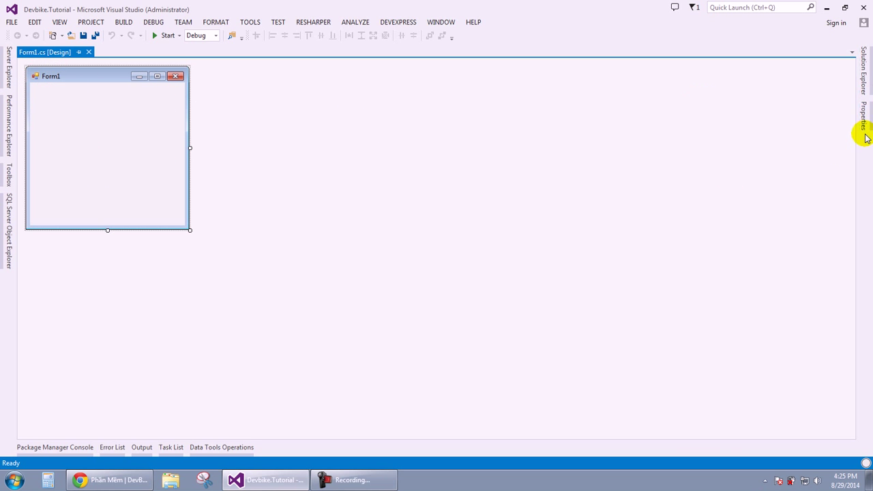
- Pin the Solution Explorer and the Toolbox so both stay open beside the form designer
click(863, 72)
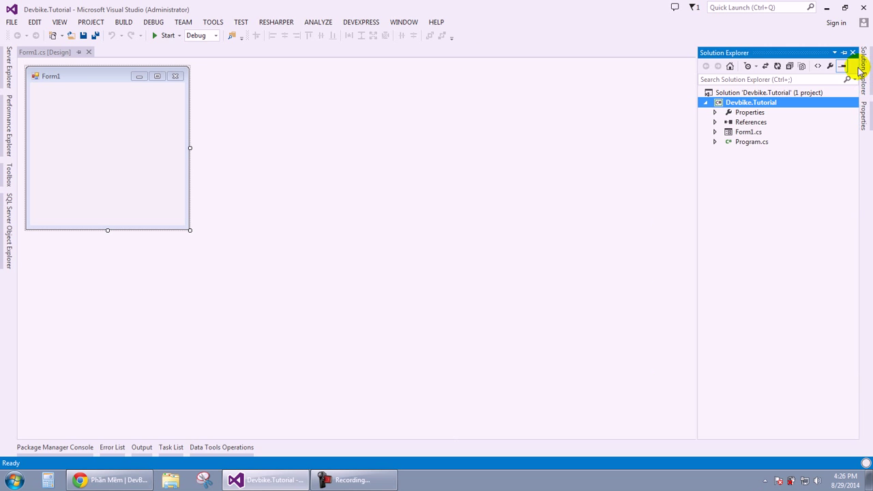
click(843, 53)
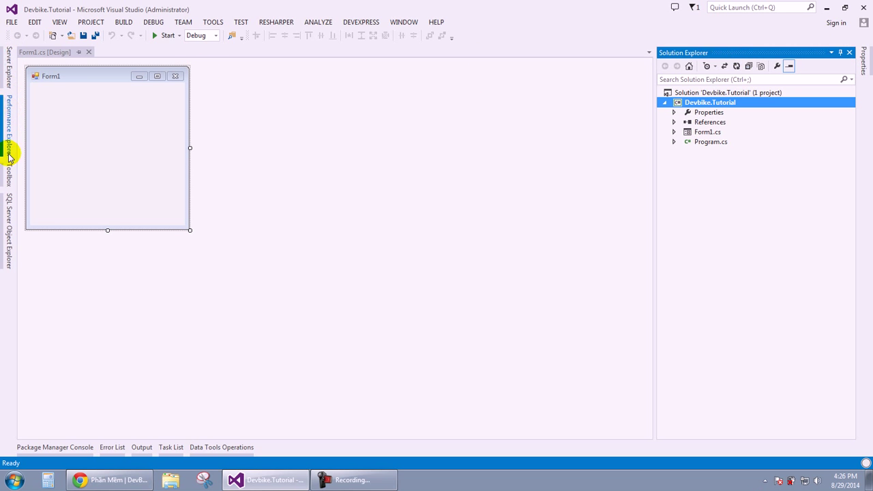
click(8, 174)
click(161, 54)
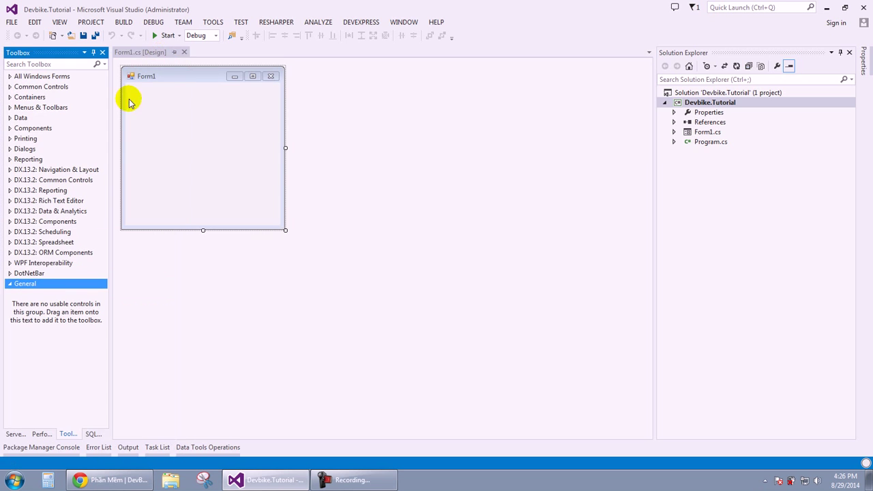
click(355, 159)
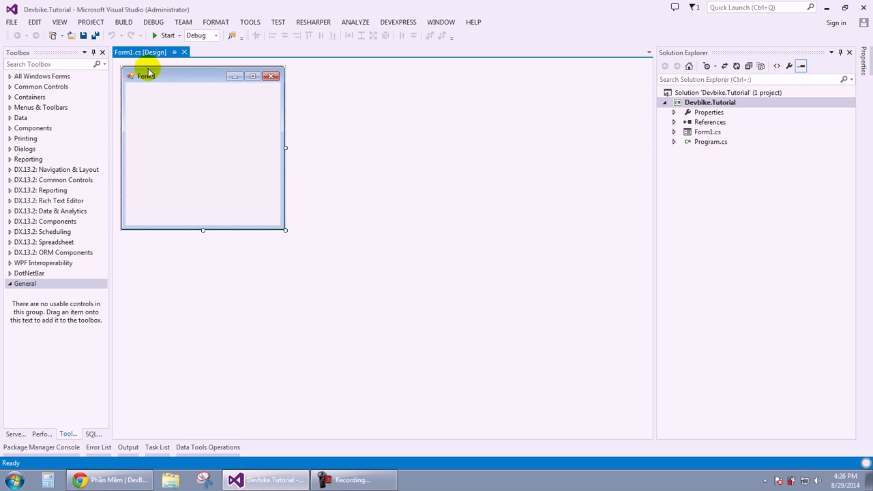
- Resize Form1 in the designer to about 417 by 333 pixels
drag(286, 230, 374, 263)
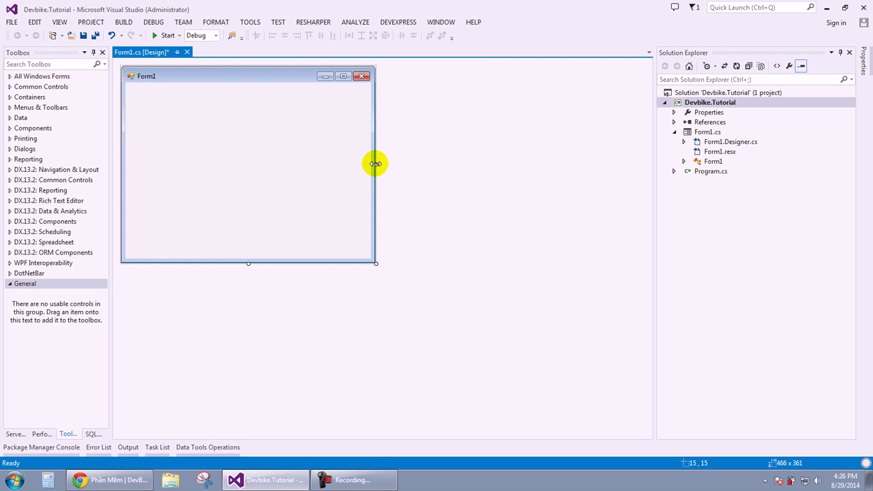
mouse_move(376, 164)
mouse_down()
mouse_move(477, 171)
mouse_move(389, 170)
mouse_move(446, 160)
mouse_move(371, 163)
mouse_up()
drag(245, 264, 247, 341)
drag(373, 205, 349, 199)
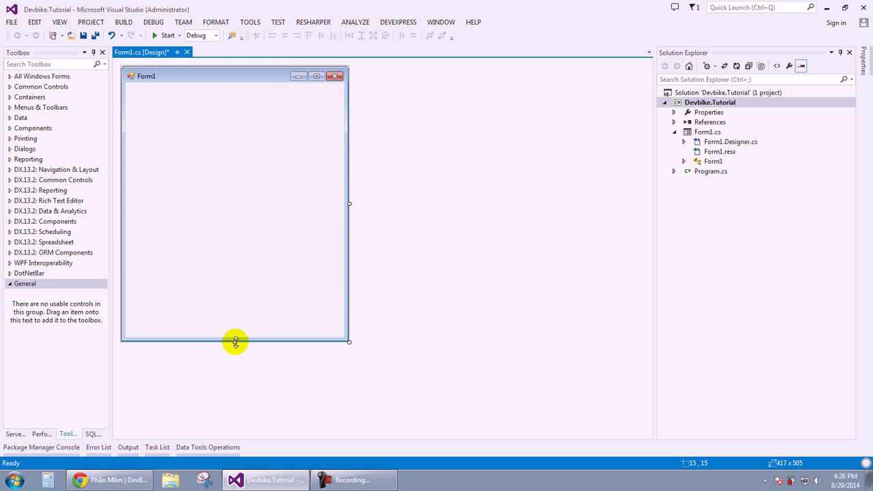
drag(236, 342, 235, 248)
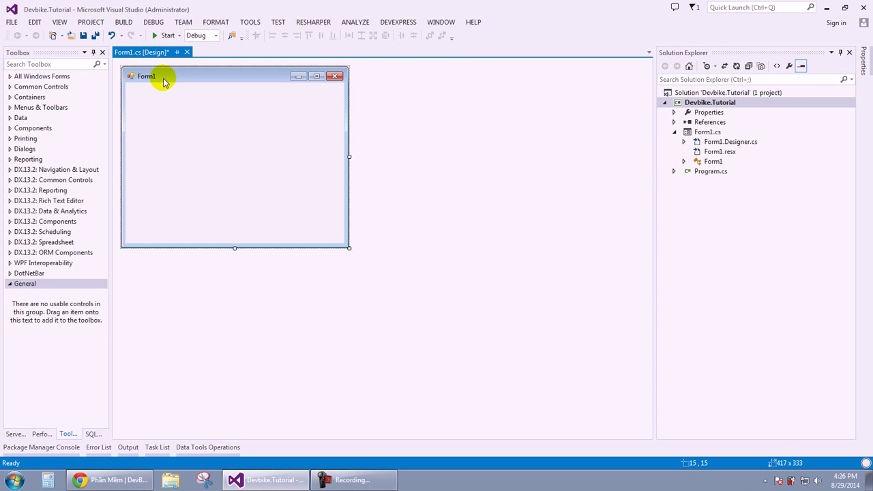
- Open Form1's code and examine how its class declaration relates to the form in the designer
right_click(232, 121)
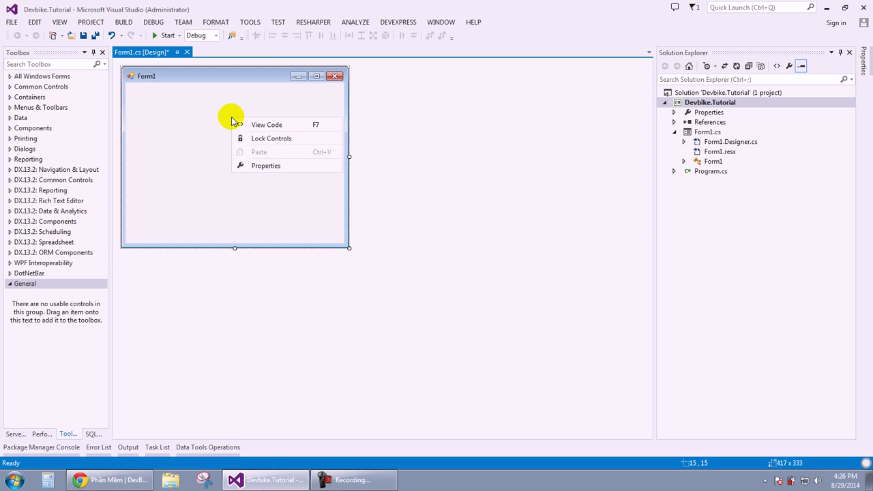
click(272, 125)
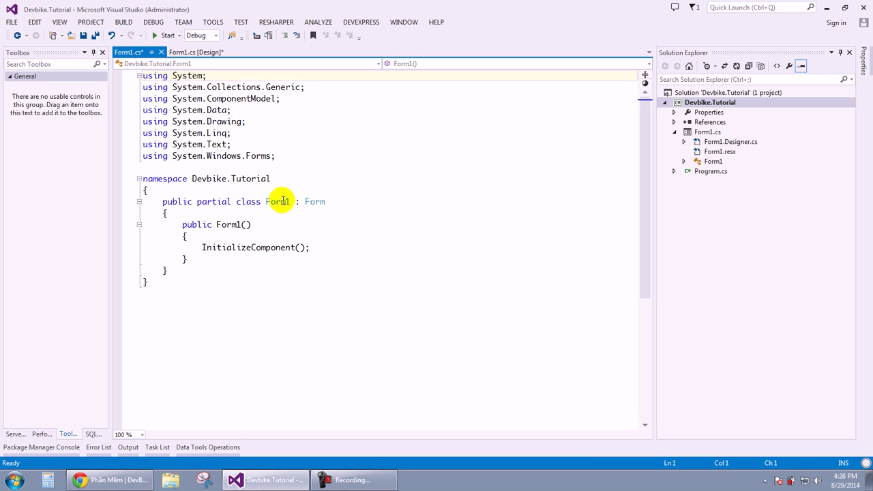
click(277, 202)
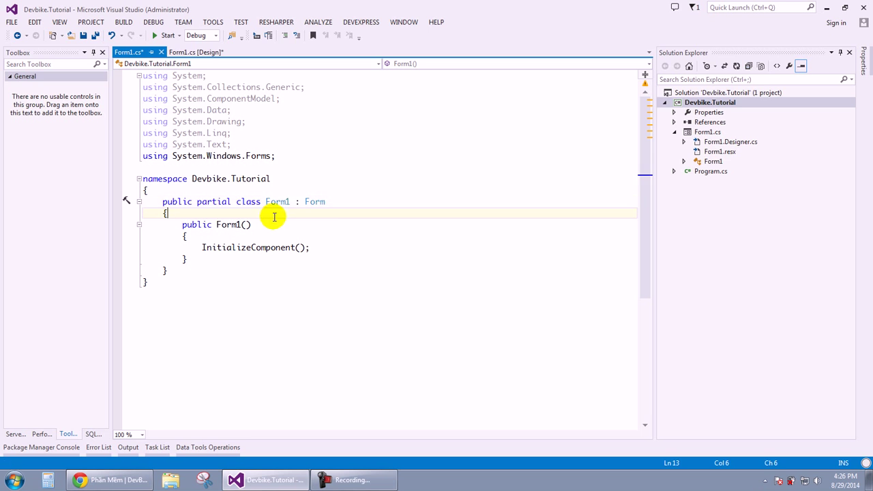
click(189, 53)
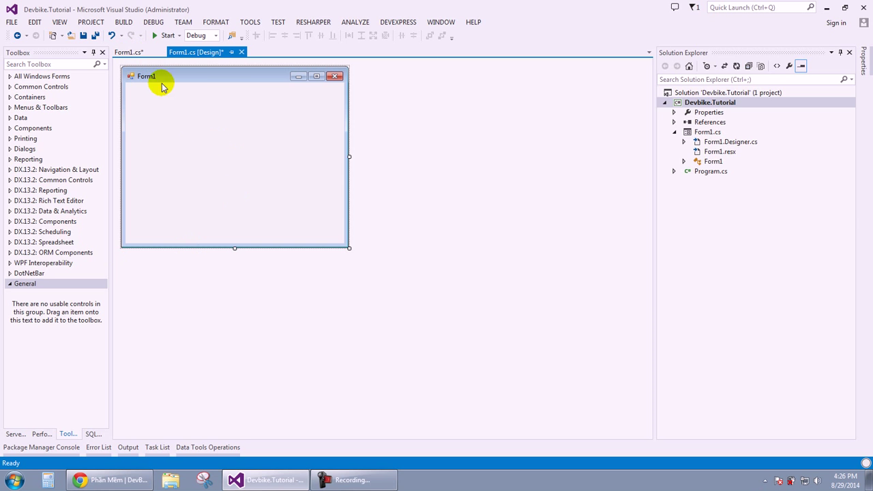
click(128, 52)
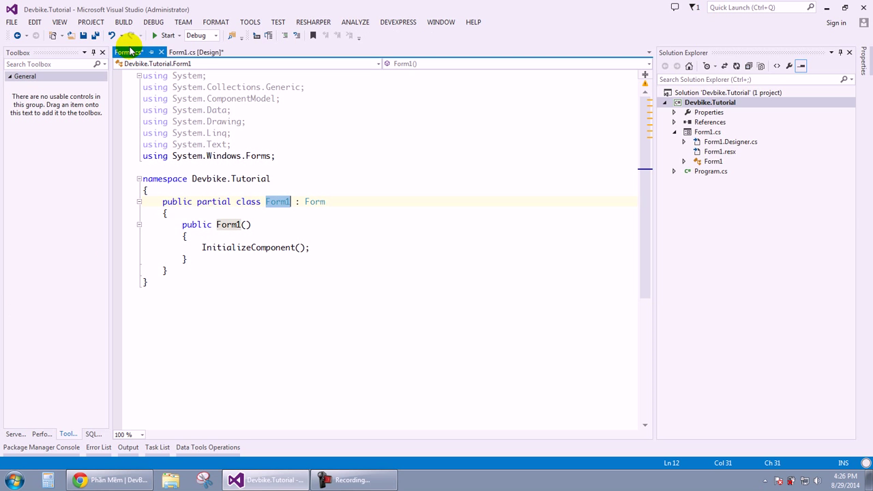
- Return to the Form1 designer and pin the Properties window, docked below the Solution Explorer
click(197, 52)
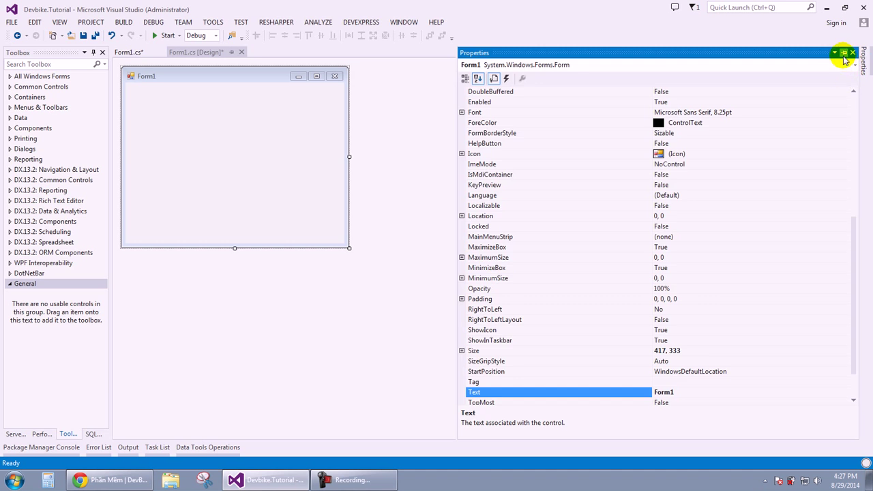
click(845, 53)
drag(769, 273, 764, 228)
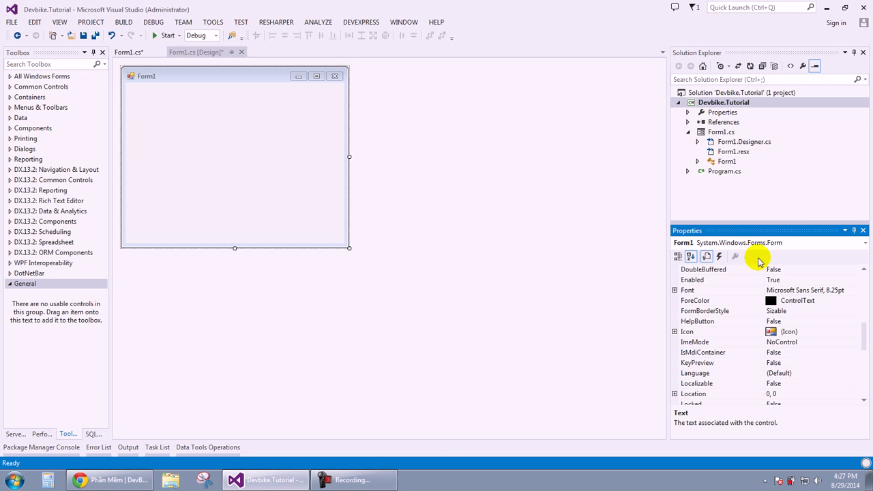
- Select Form1 and open its Text property for editing
click(213, 137)
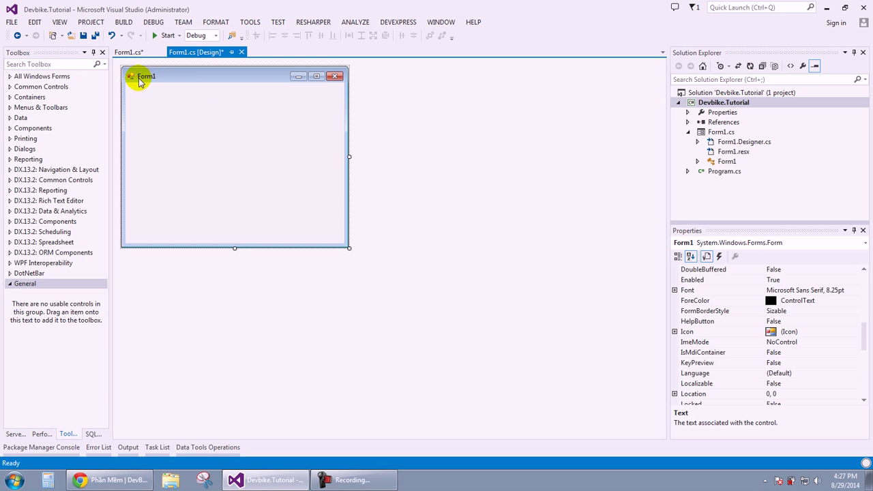
scroll(771, 332, down, 5)
click(772, 351)
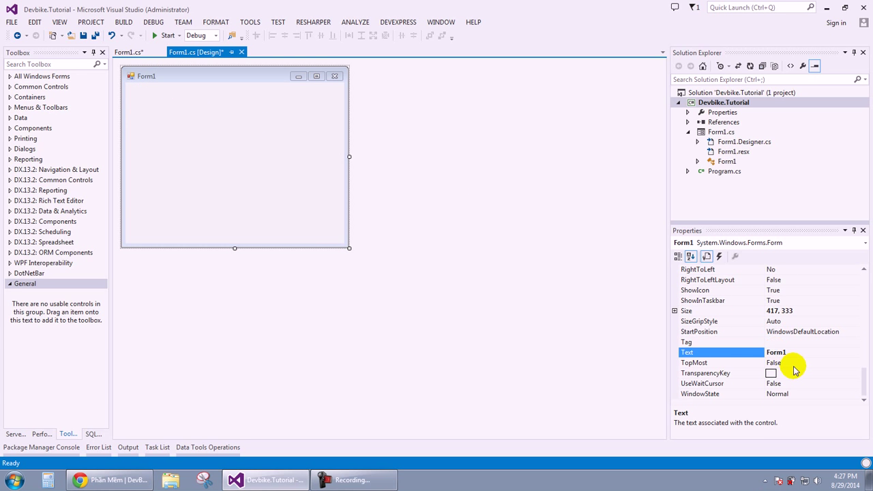